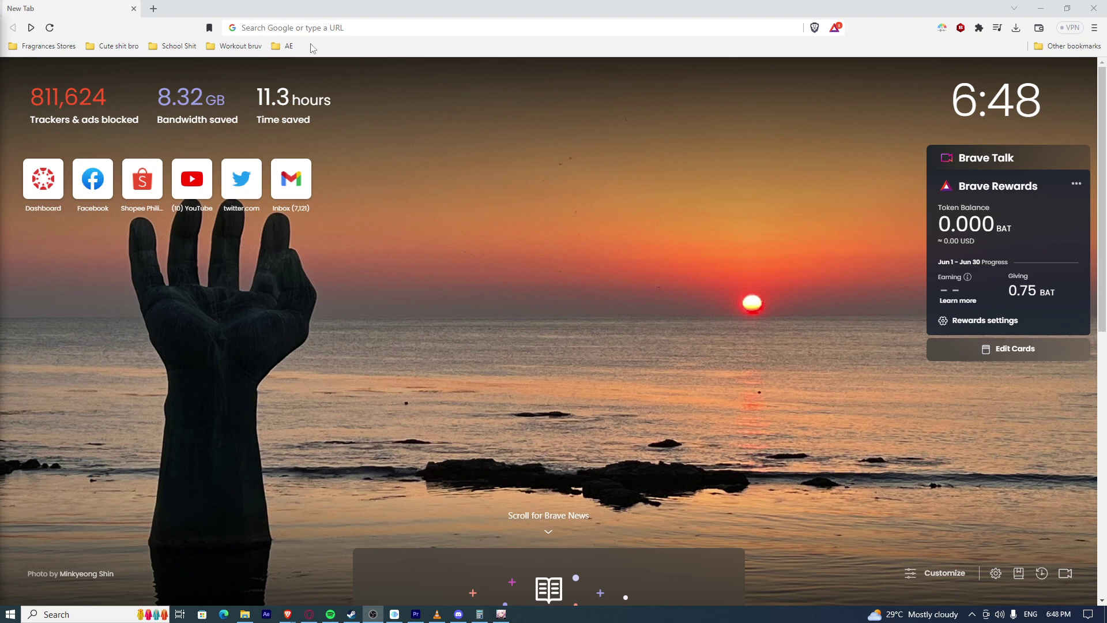
# - Rerun the earlier 'capital one mastercard activate' search from the address bar history
pyautogui.click(315, 26)
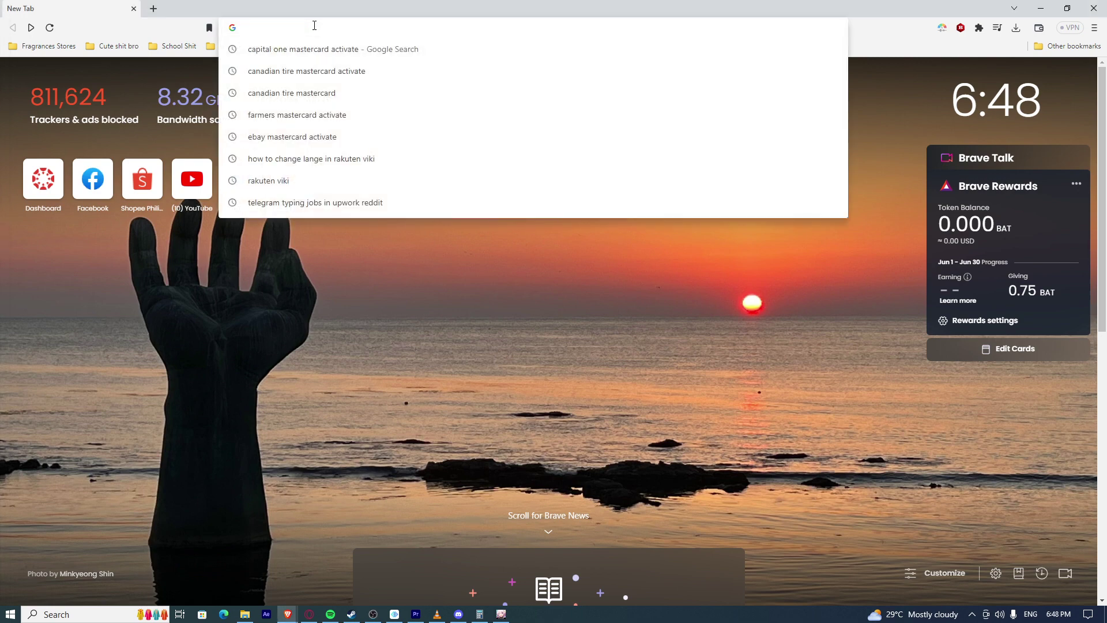
pyautogui.press('Down')
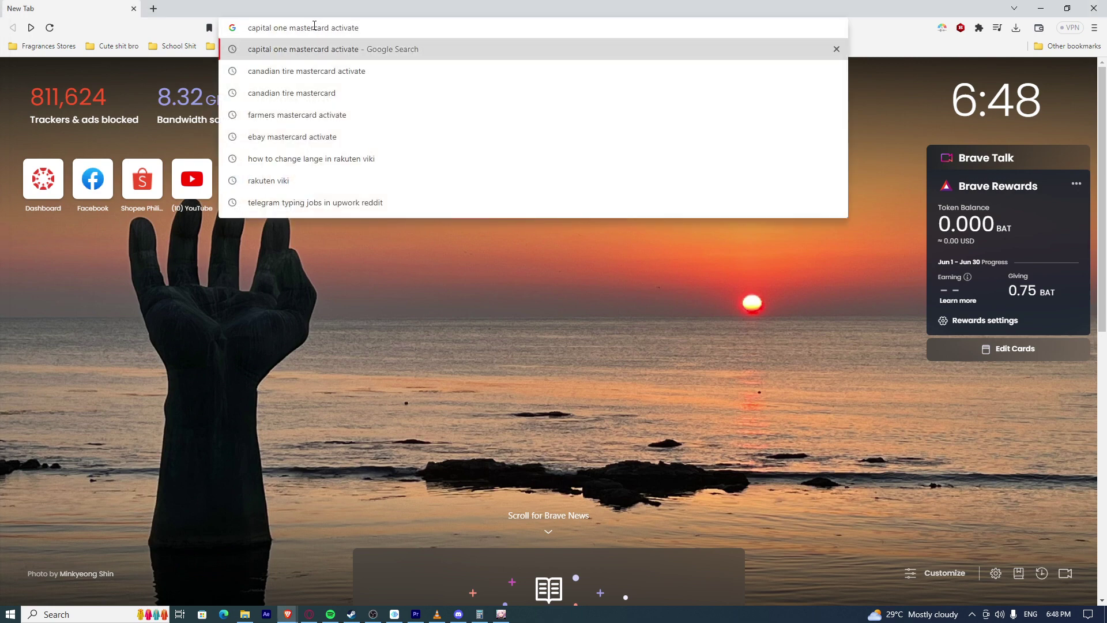
pyautogui.press('Return')
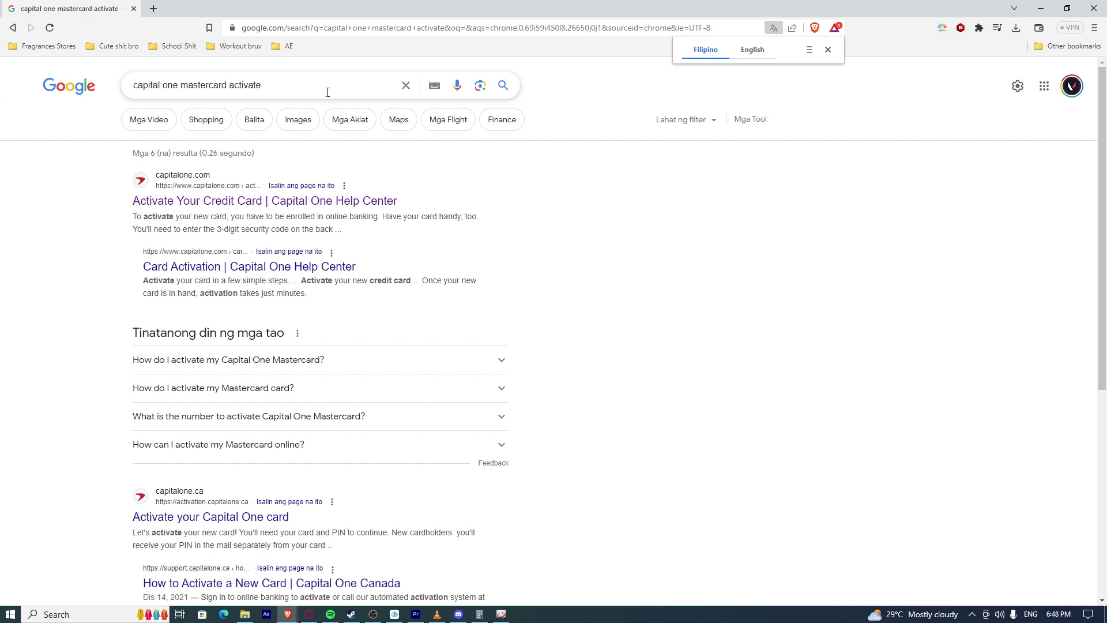
# - Open the 'Activate Your Credit Card | Capital One Help Center' result and choose 'Activate new card online'
pyautogui.click(330, 201)
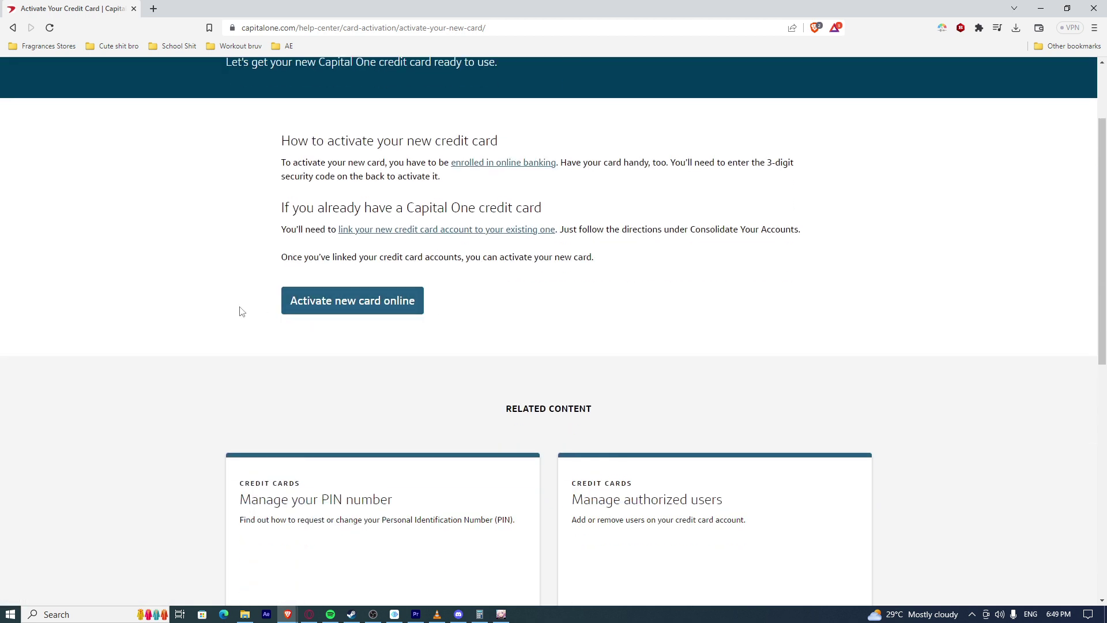
pyautogui.click(362, 310)
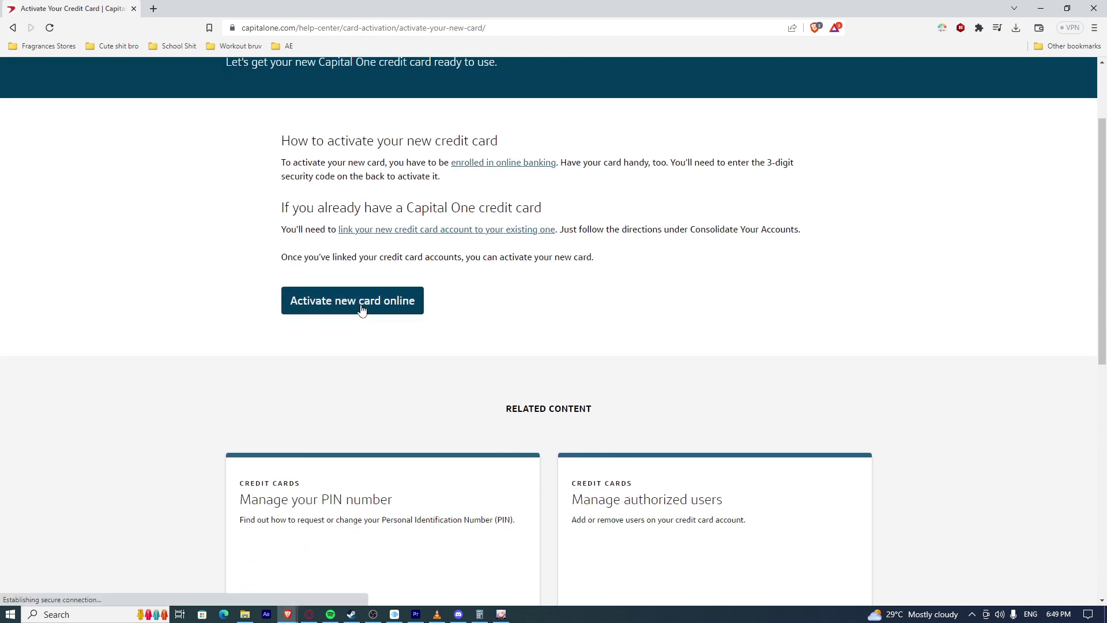